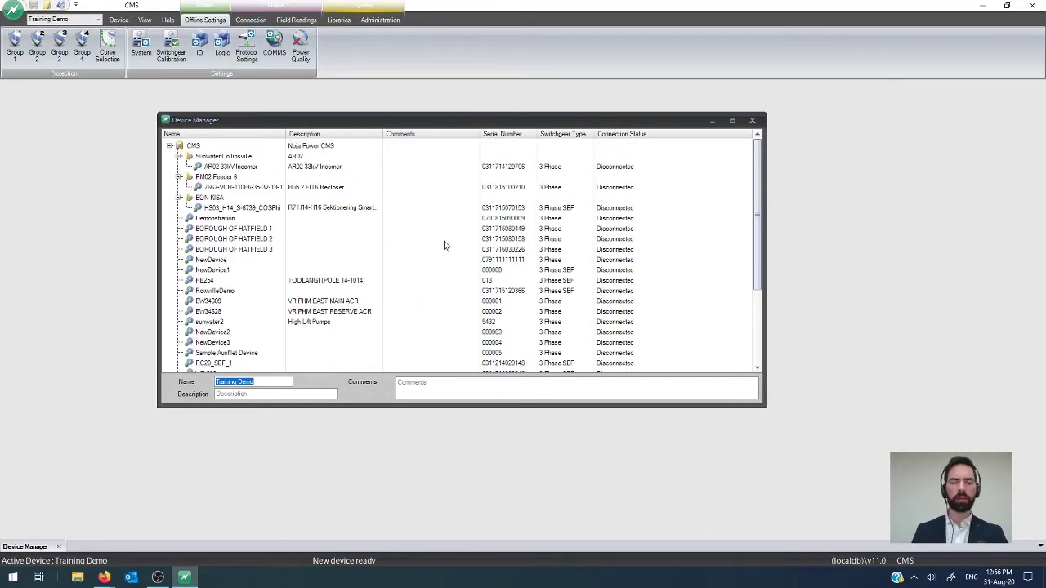
Open the Protection Group 1 settings for Training Demo
scroll(366, 237, down, 1)
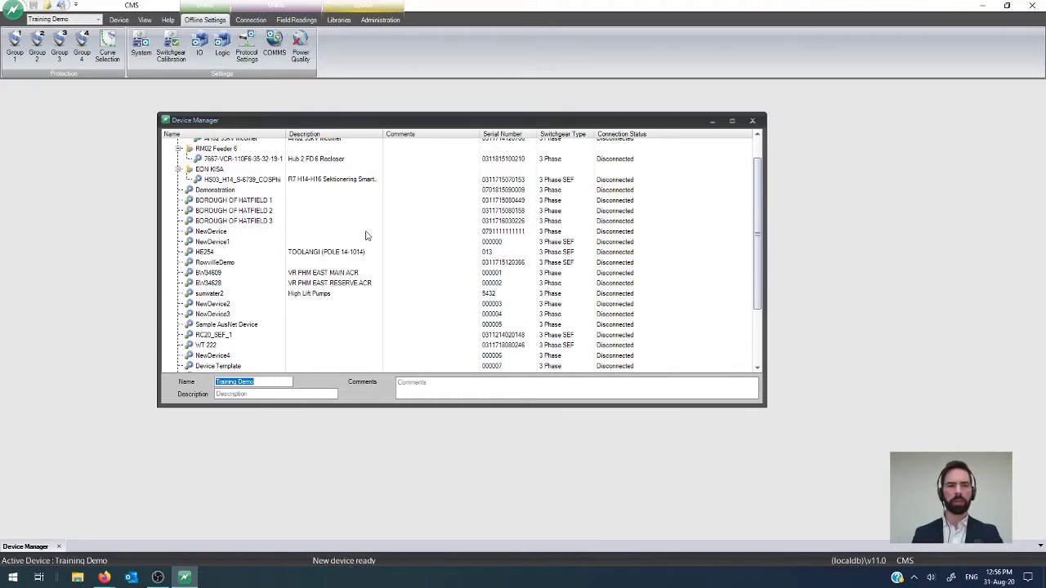
scroll(369, 229, down, 3)
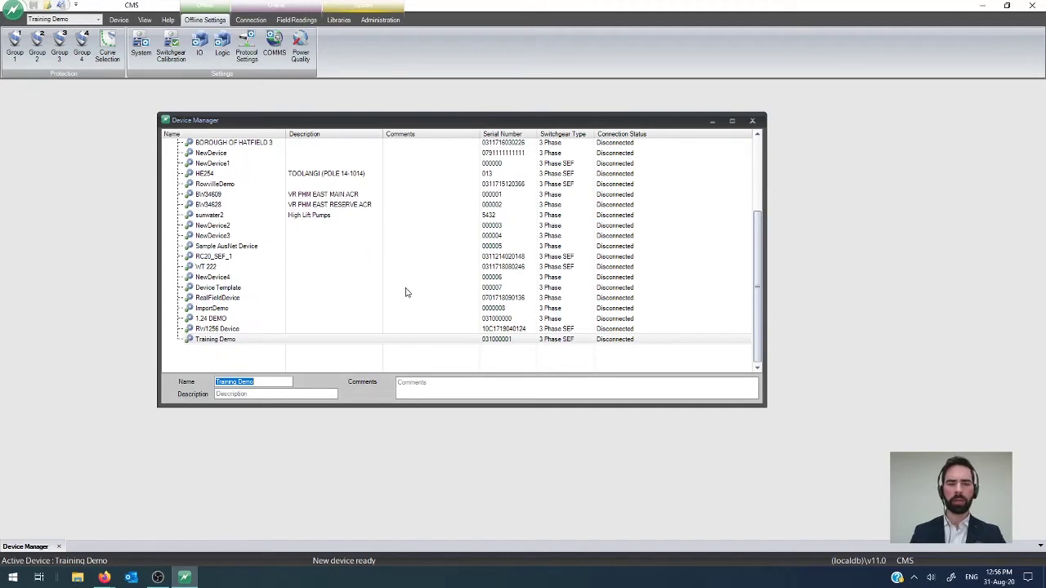
click(17, 47)
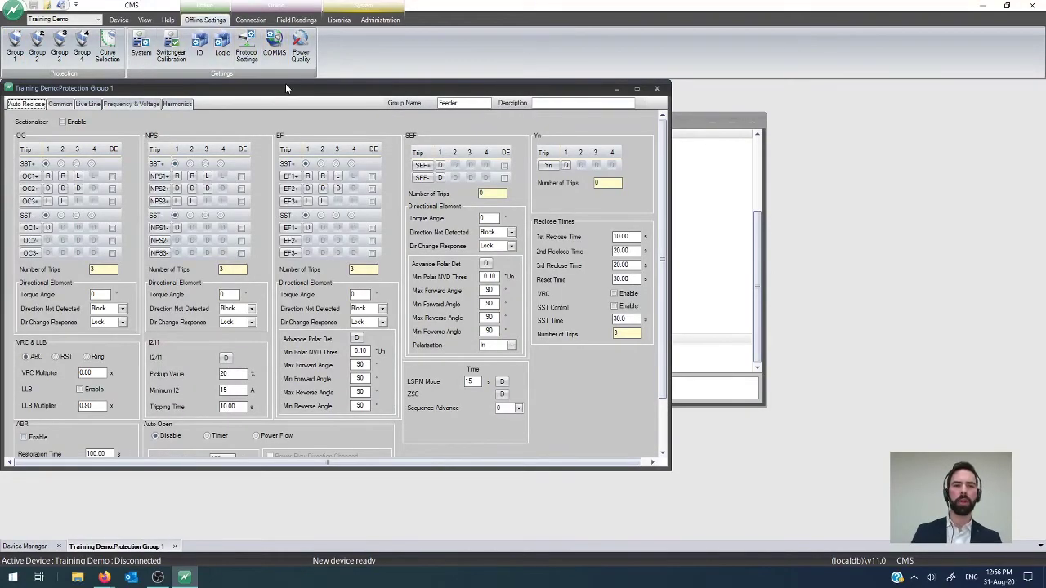
Reposition, maximise, restore and enlarge the Group 1 window so the full auto-reclose form shows
drag(286, 88, 411, 104)
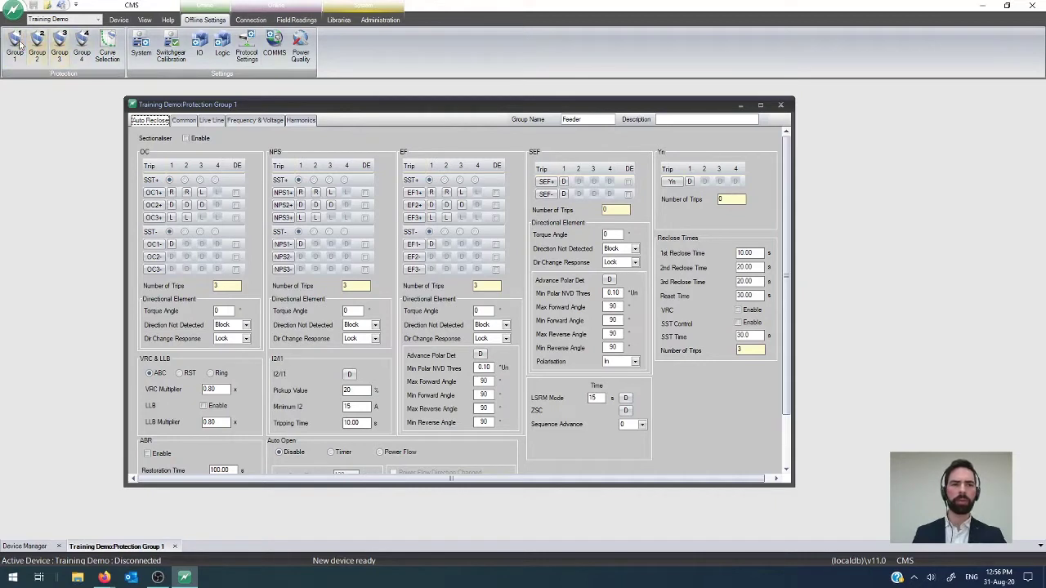
drag(254, 111, 248, 107)
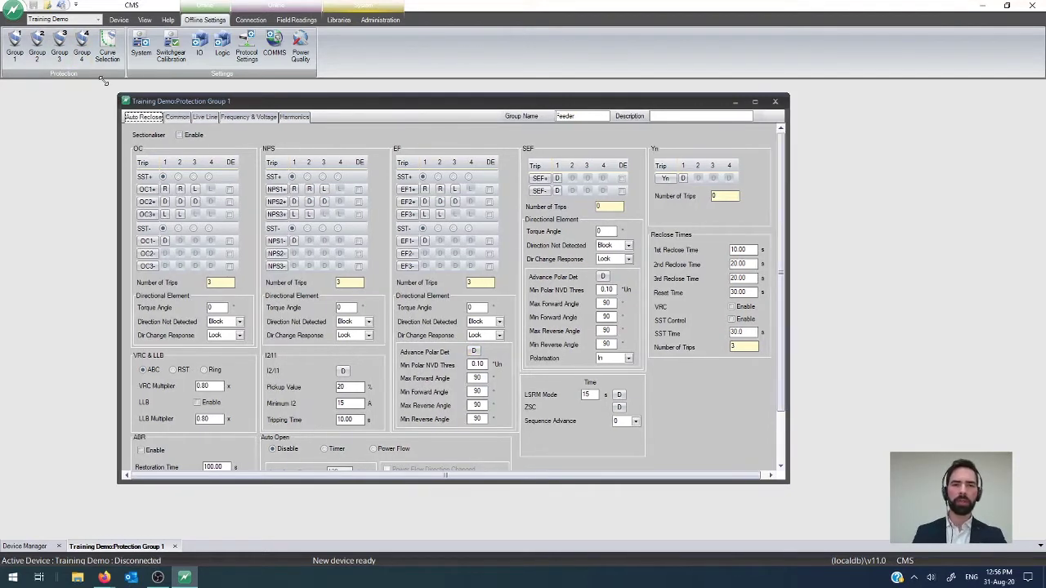
drag(118, 94, 101, 82)
drag(262, 83, 312, 98)
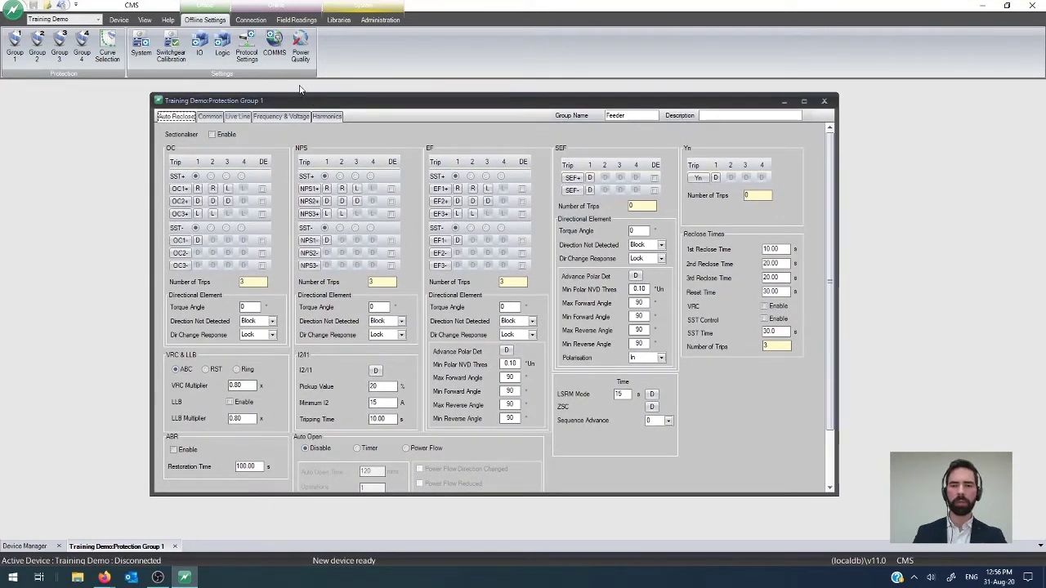
drag(401, 98, 403, 78)
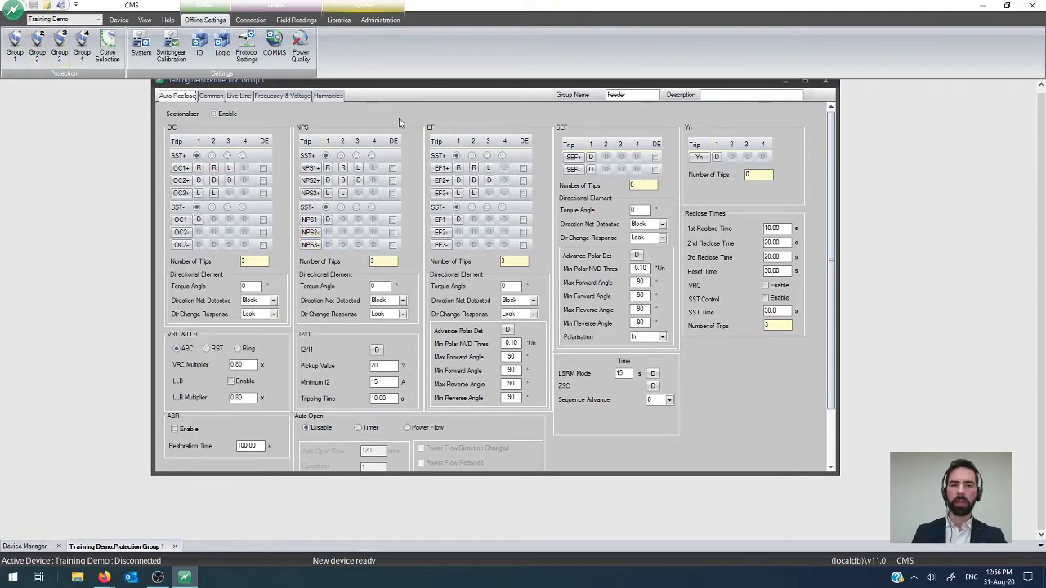
mouse_move(832, 237)
mouse_down()
mouse_move(833, 266)
mouse_move(840, 239)
mouse_up()
drag(623, 84, 627, 98)
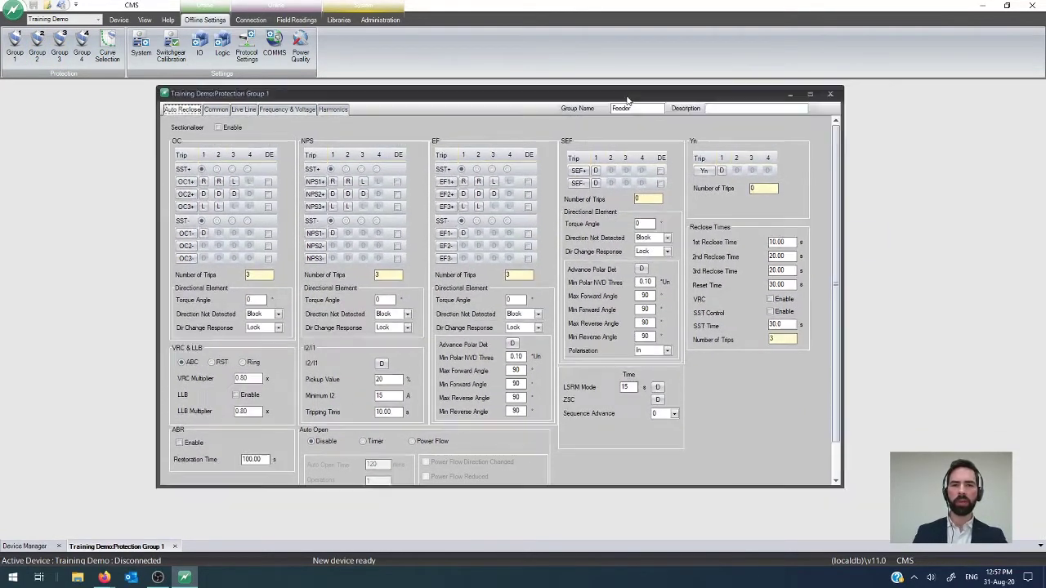
click(810, 94)
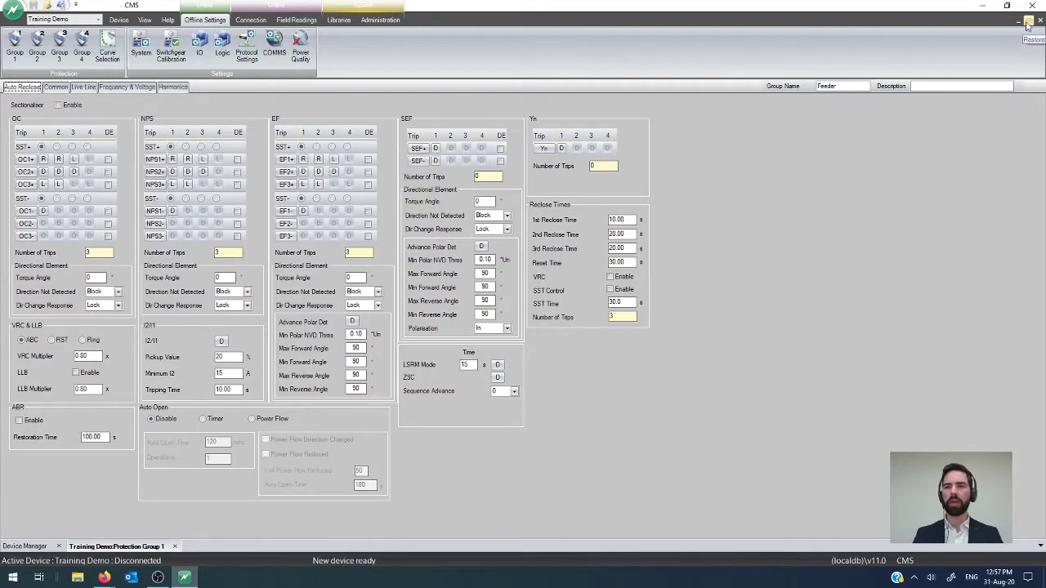
click(1027, 25)
drag(666, 89, 658, 84)
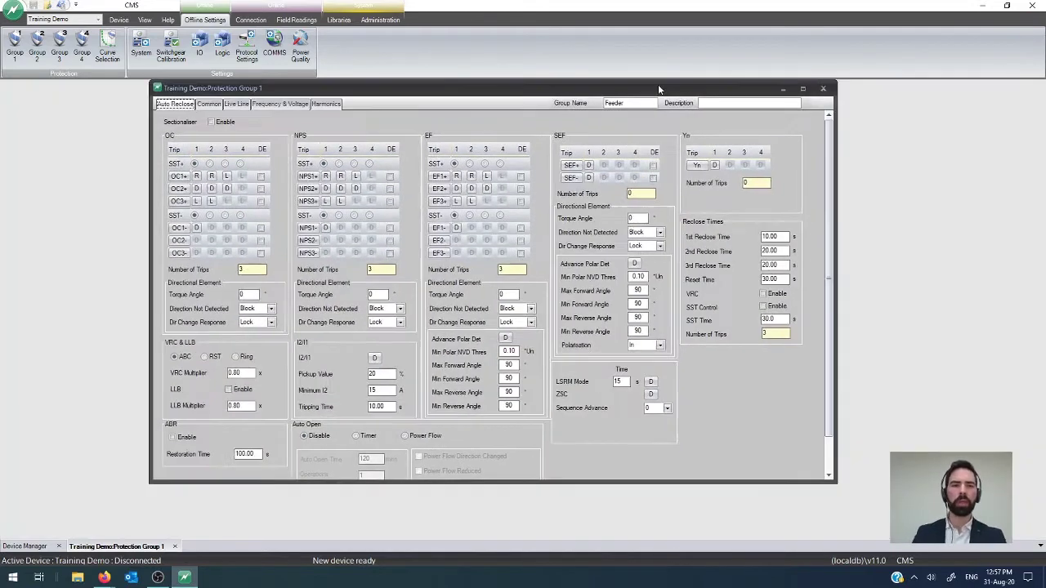
drag(836, 483, 857, 524)
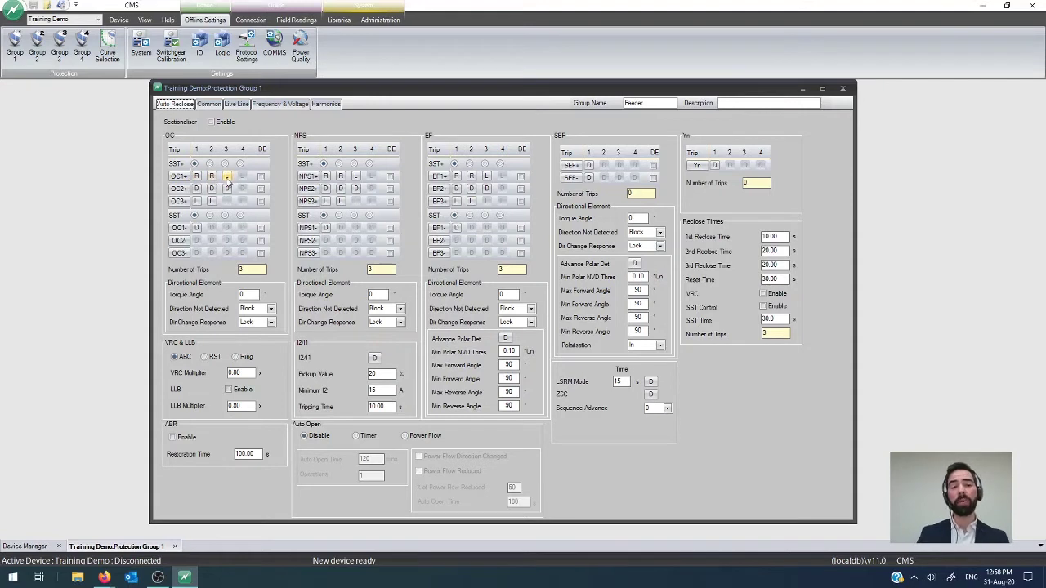
Toggle the OC1+ third trip from L to R, raising OC to 4 trips
click(228, 178)
click(228, 178)
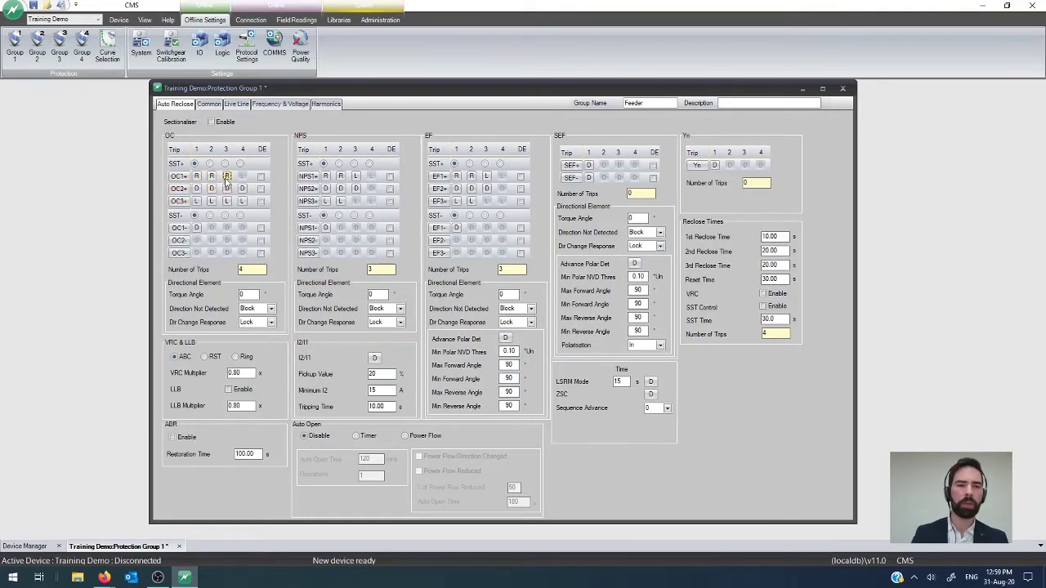
Set the OC1+ third trip back to L, returning OC to 3 trips
click(227, 176)
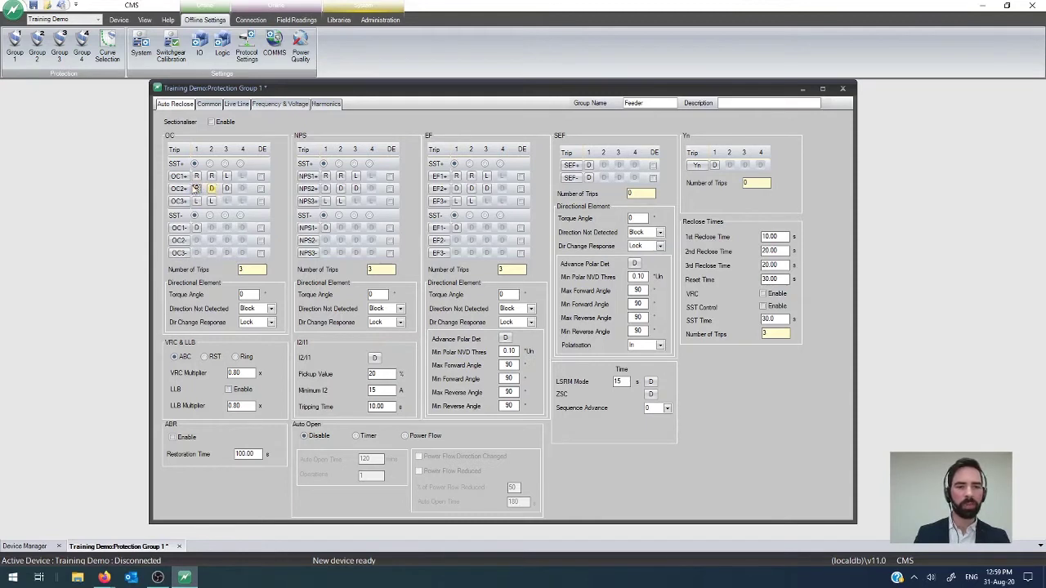
click(196, 189)
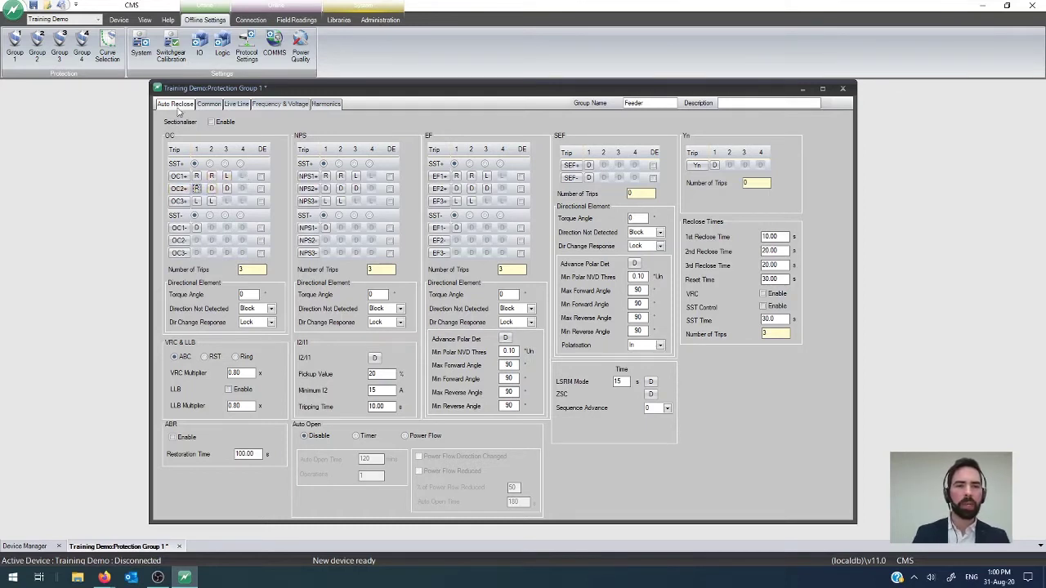
Save the changed Protection Group 1 settings
click(33, 5)
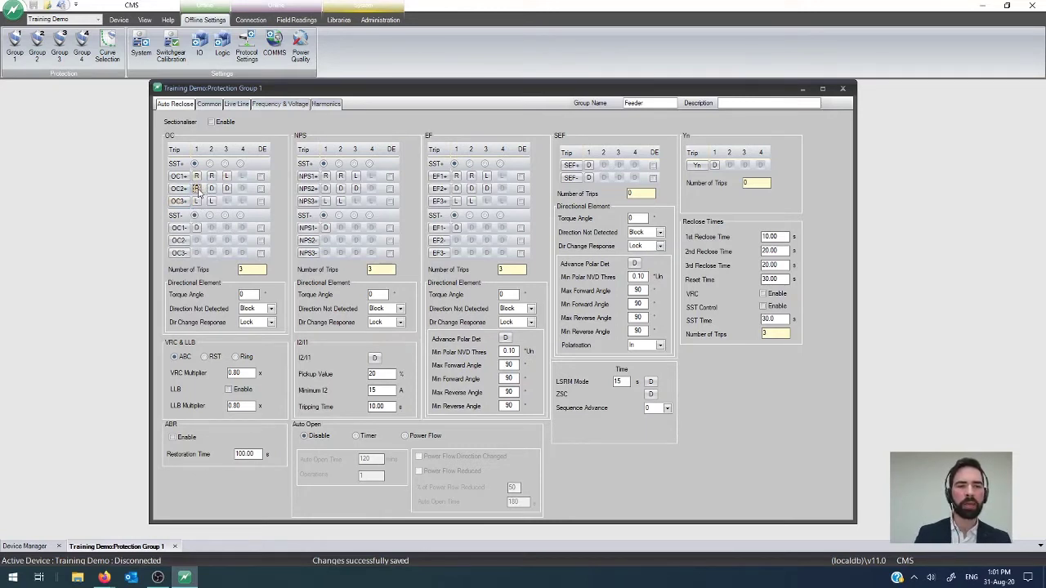
Set the first OC2+ trip to R
click(196, 188)
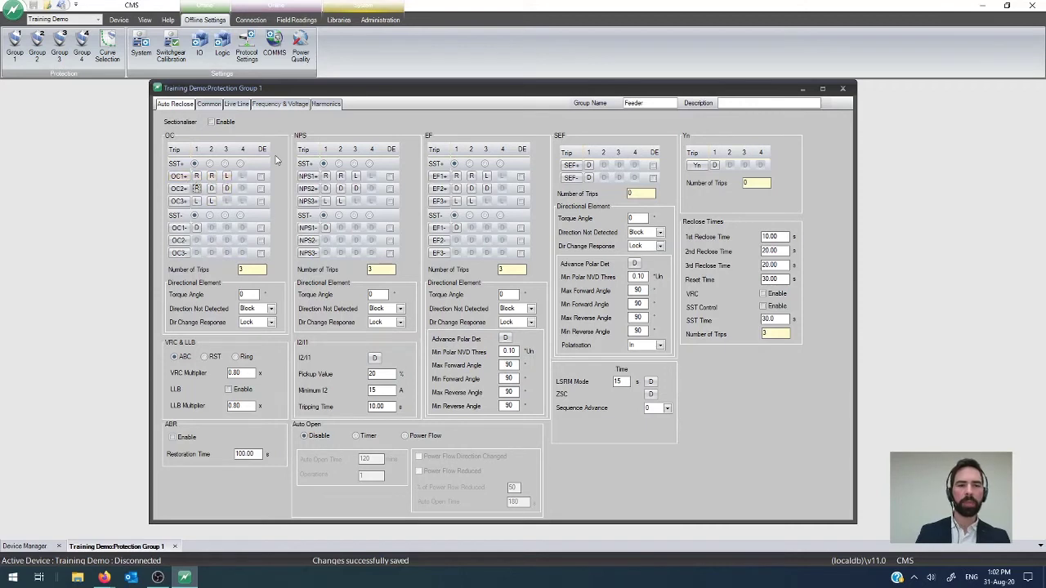
Open the OC1+ phase overcurrent curve and keep its IEC I curve type
click(183, 182)
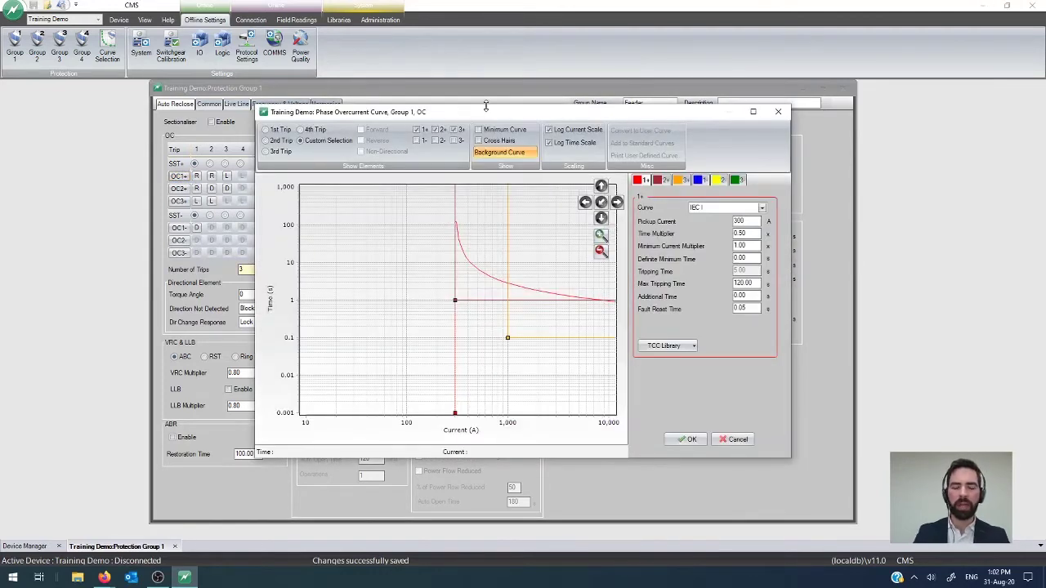
click(763, 208)
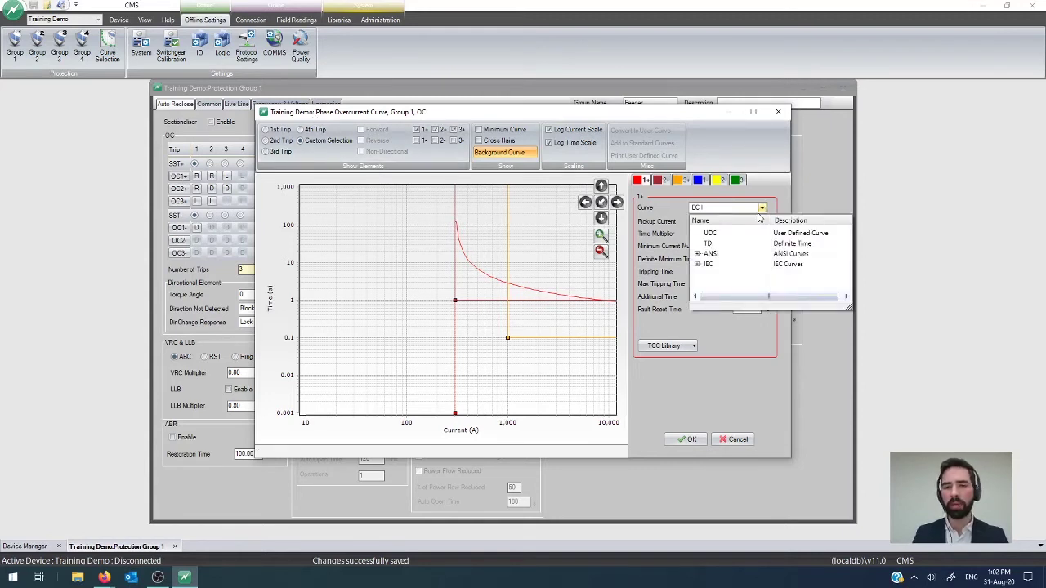
click(697, 254)
click(697, 254)
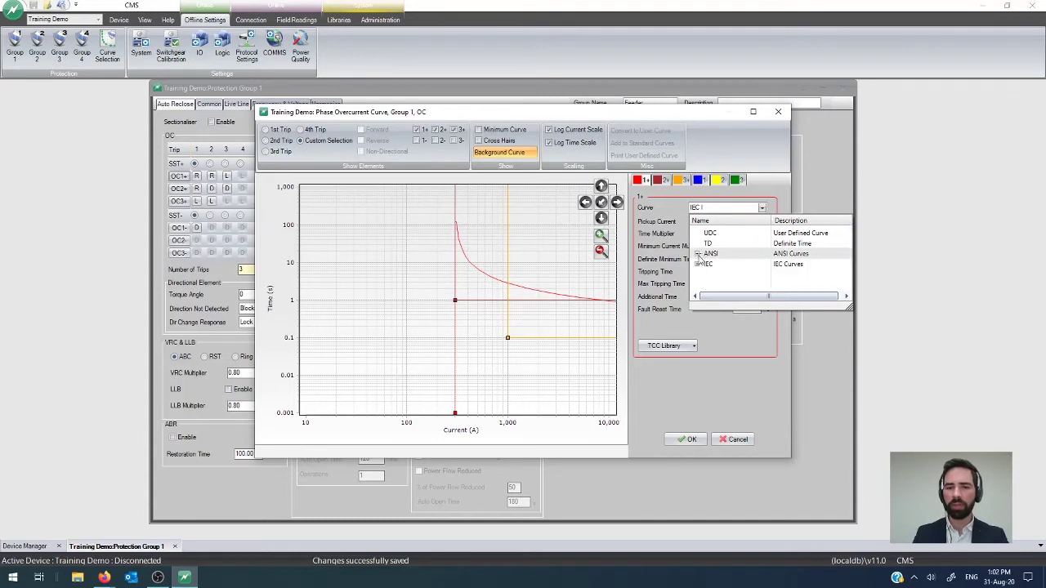
click(728, 359)
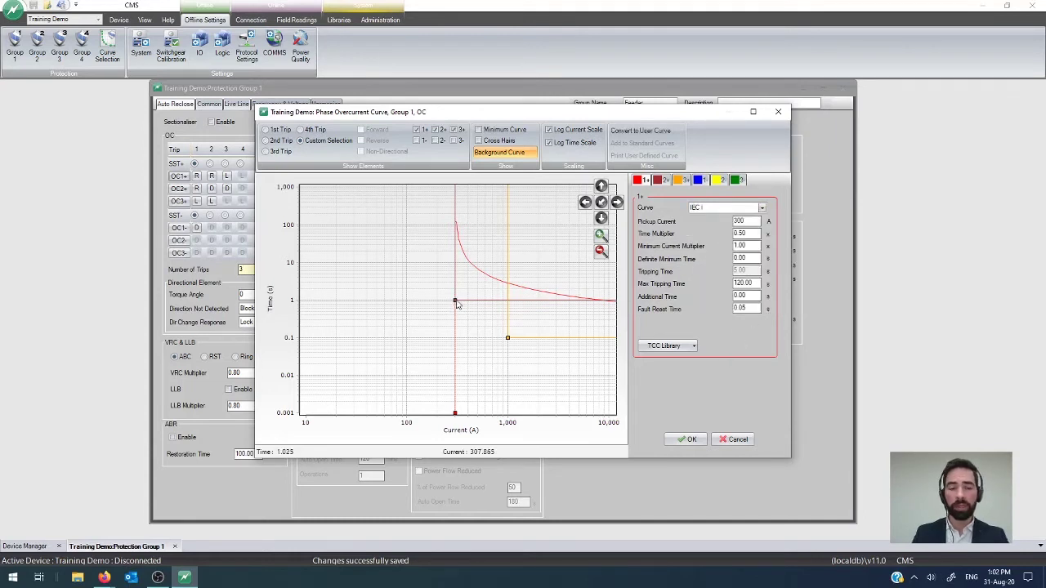
Set the 1+ IEC I curve's pickup current to 300 A
drag(457, 304, 446, 325)
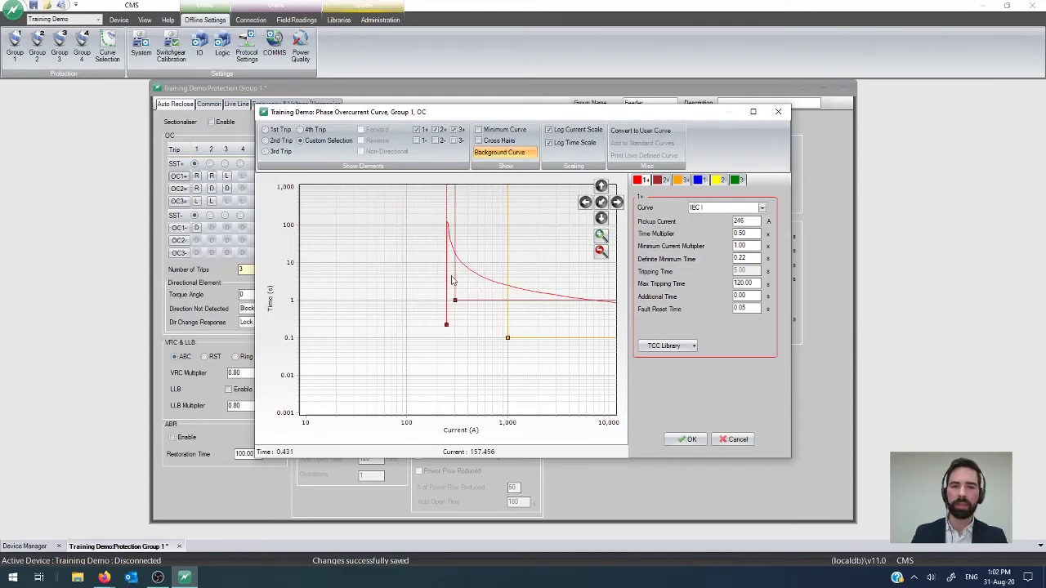
click(745, 219)
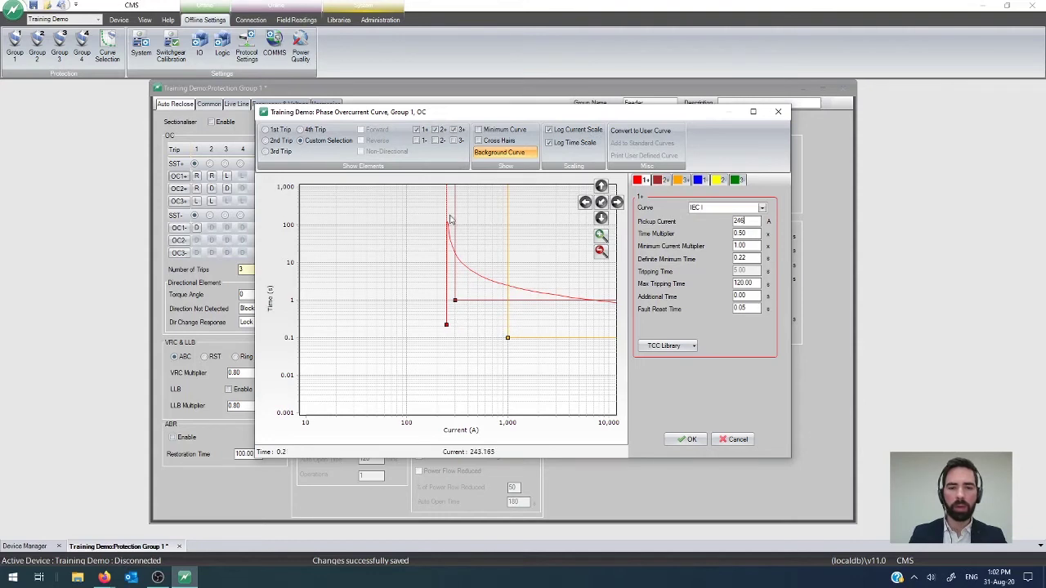
click(664, 181)
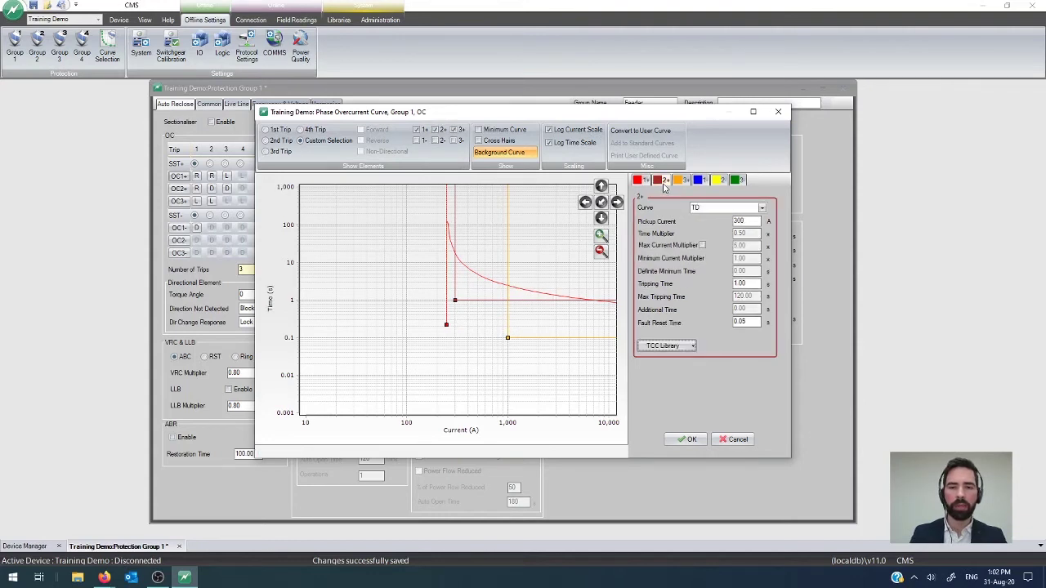
click(685, 181)
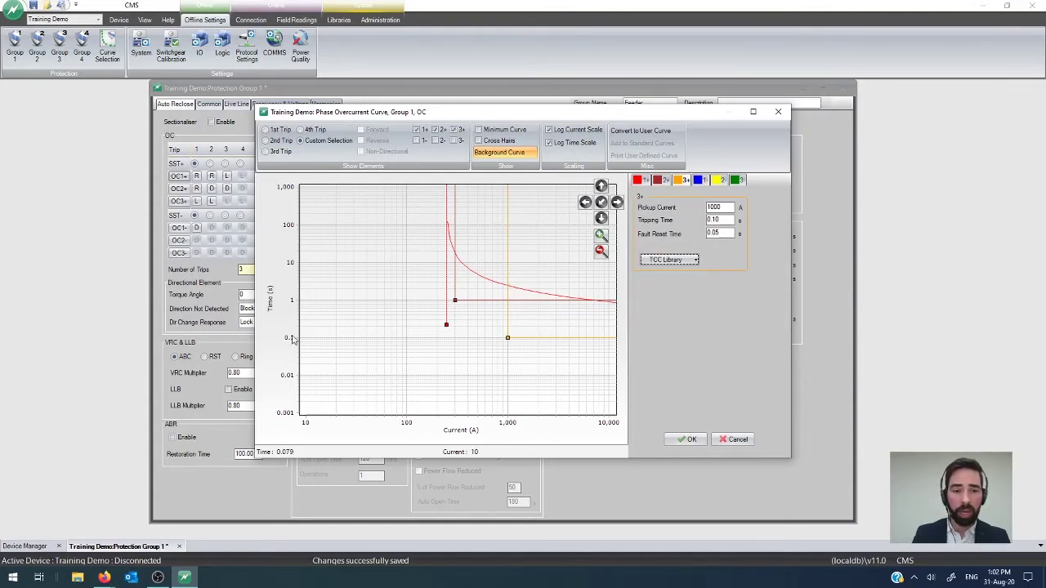
drag(448, 330, 453, 306)
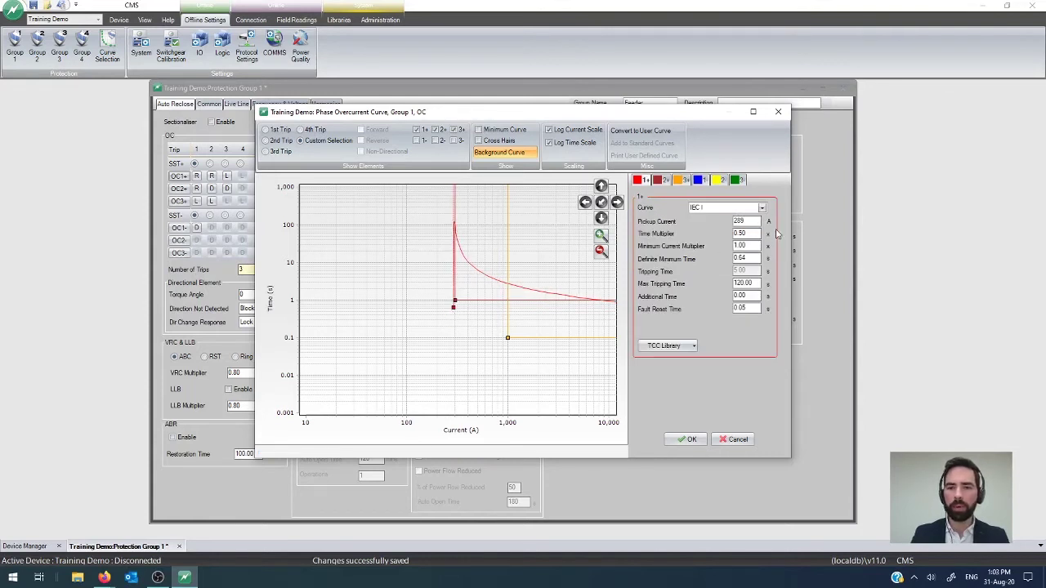
double_click(747, 218)
text(30)
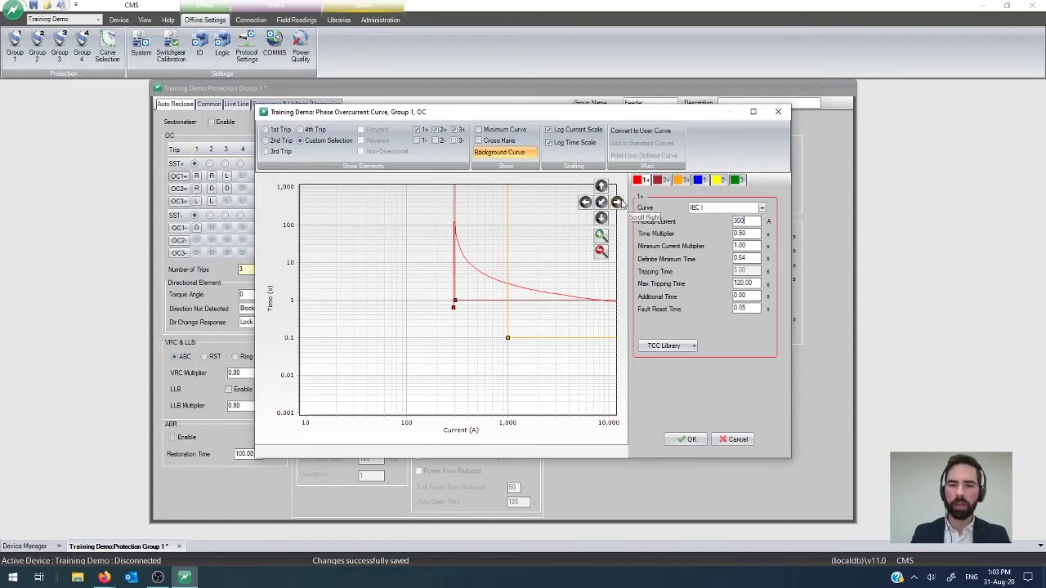
text(0)
key(Tab)
click(762, 209)
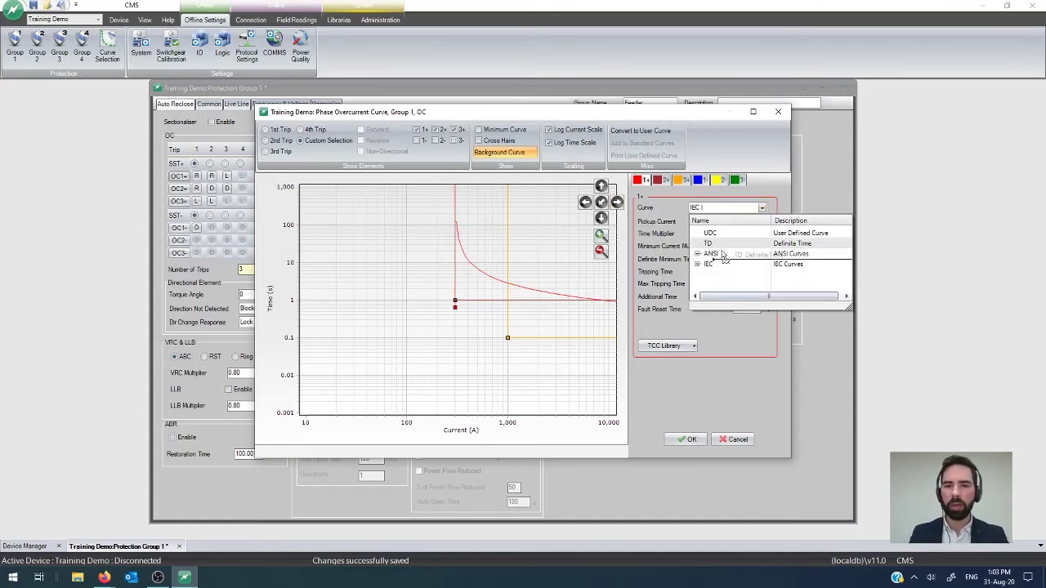
Set the 2+ TD curve's tripping time to 0.1 s
click(663, 180)
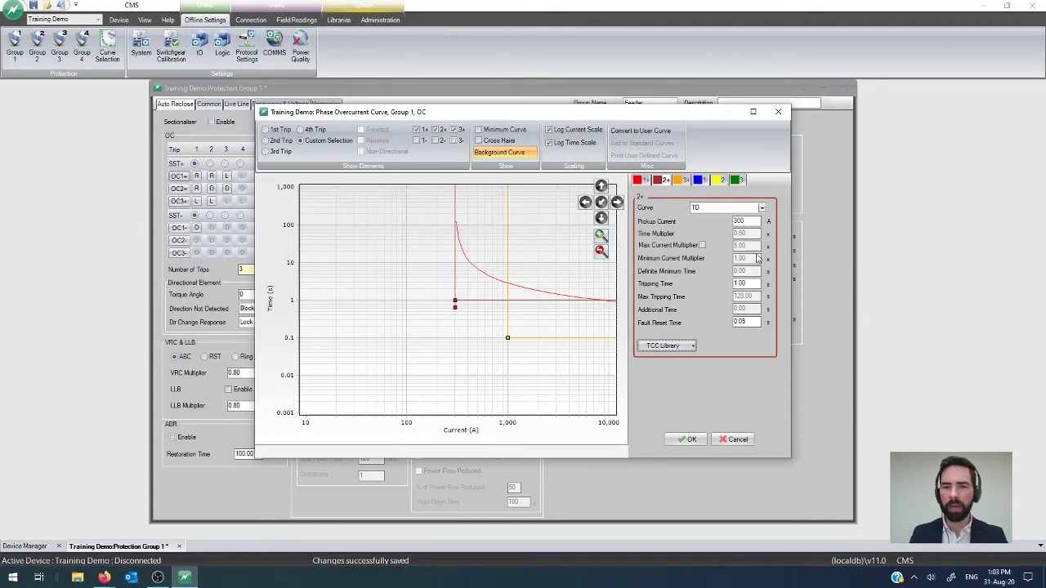
click(745, 283)
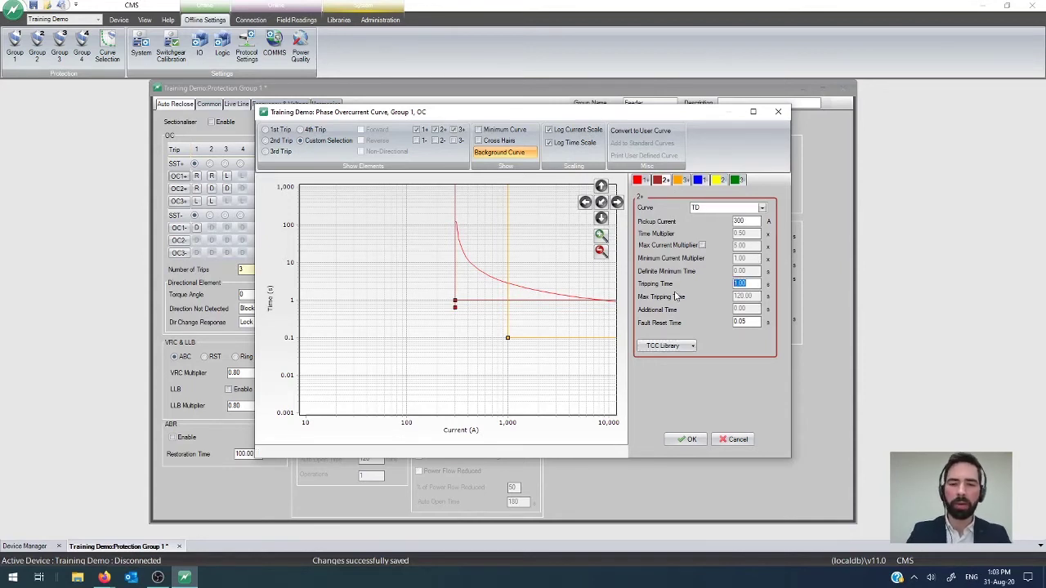
key(BackSpace)
key(Tab)
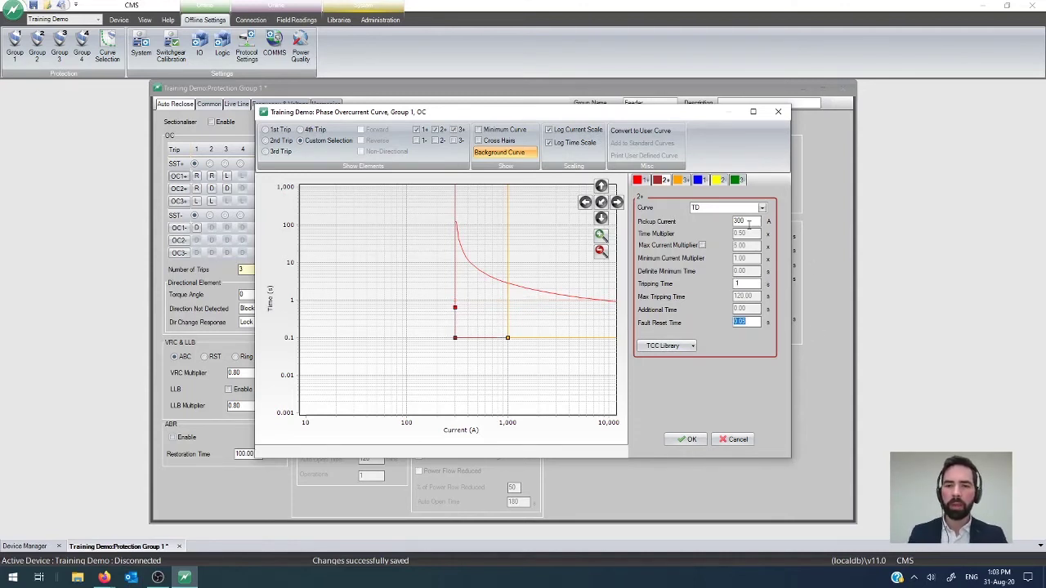
click(748, 223)
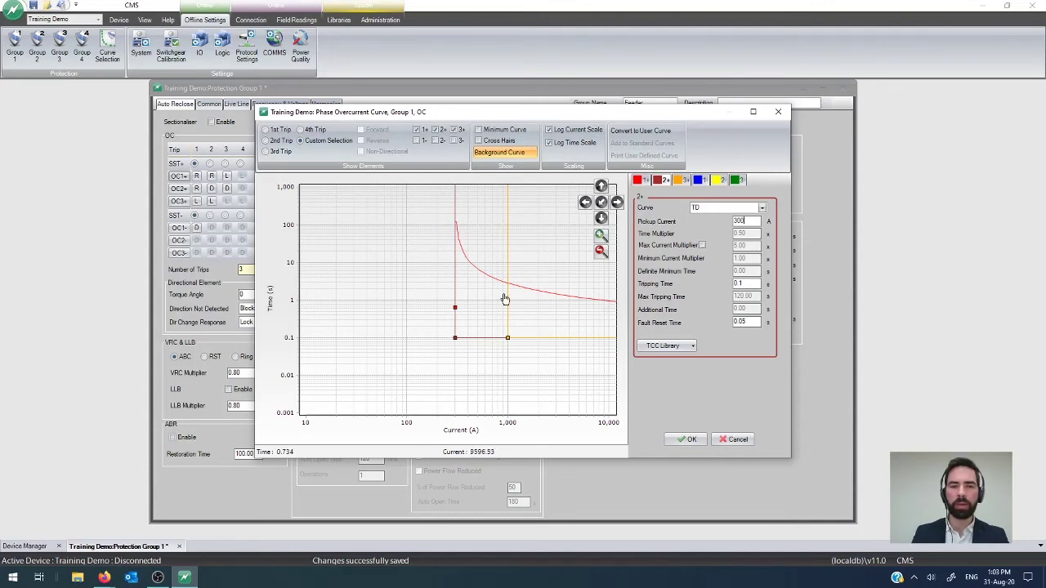
Apply the new overcurrent curves and close the Phase Overcurrent Curve dialog
click(689, 441)
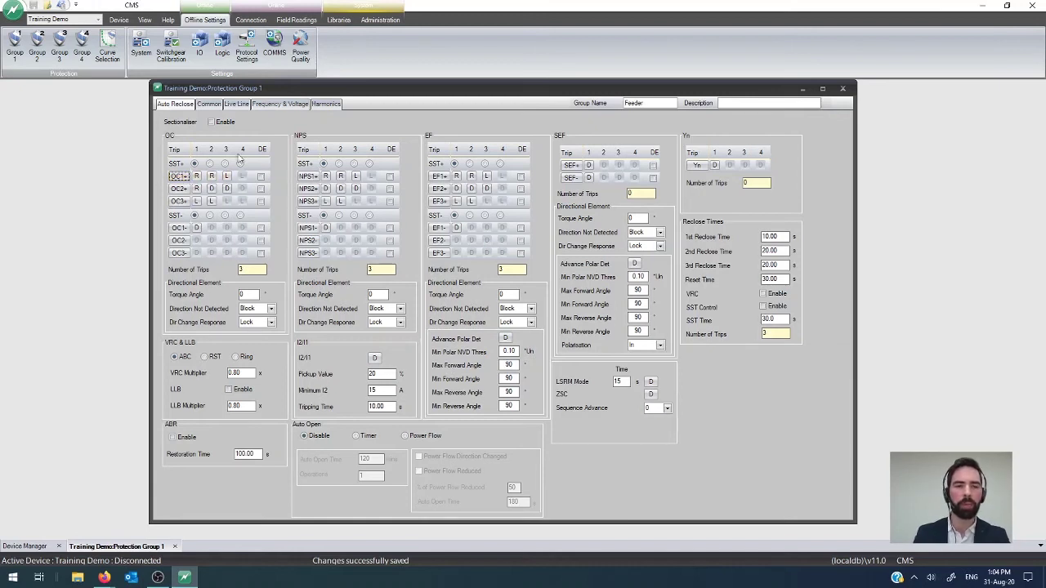
Tick the OC1+ directional element (DE) box, leaving Reset Time at 30 s
click(261, 176)
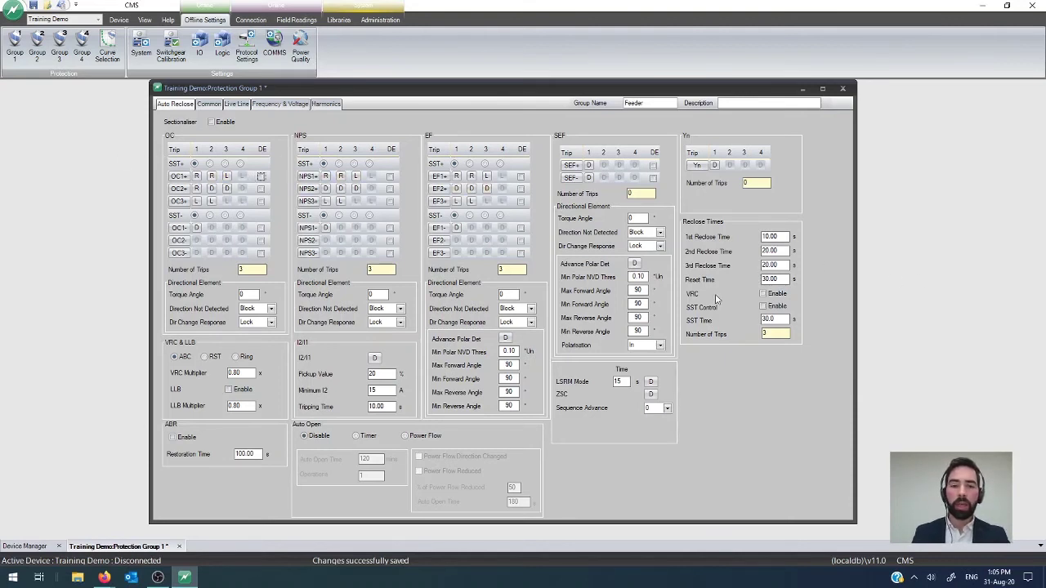
drag(788, 280, 737, 273)
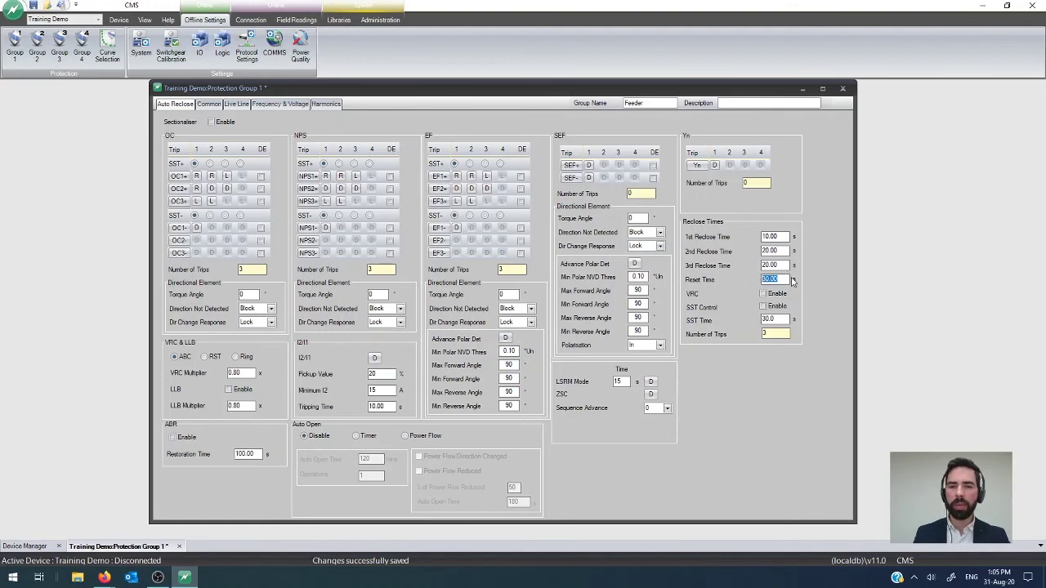
click(783, 280)
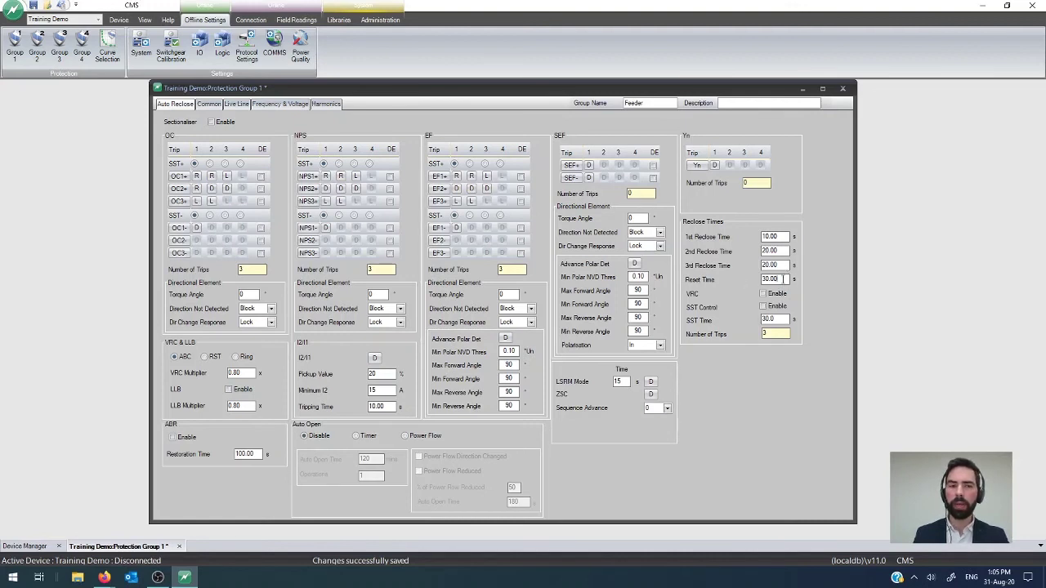
drag(783, 279, 749, 270)
click(782, 278)
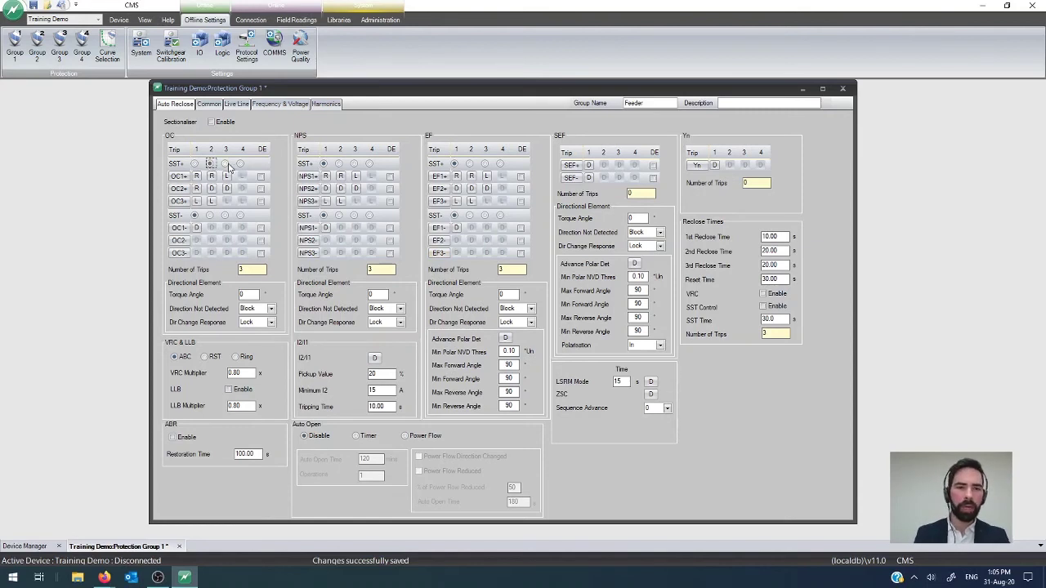
click(226, 163)
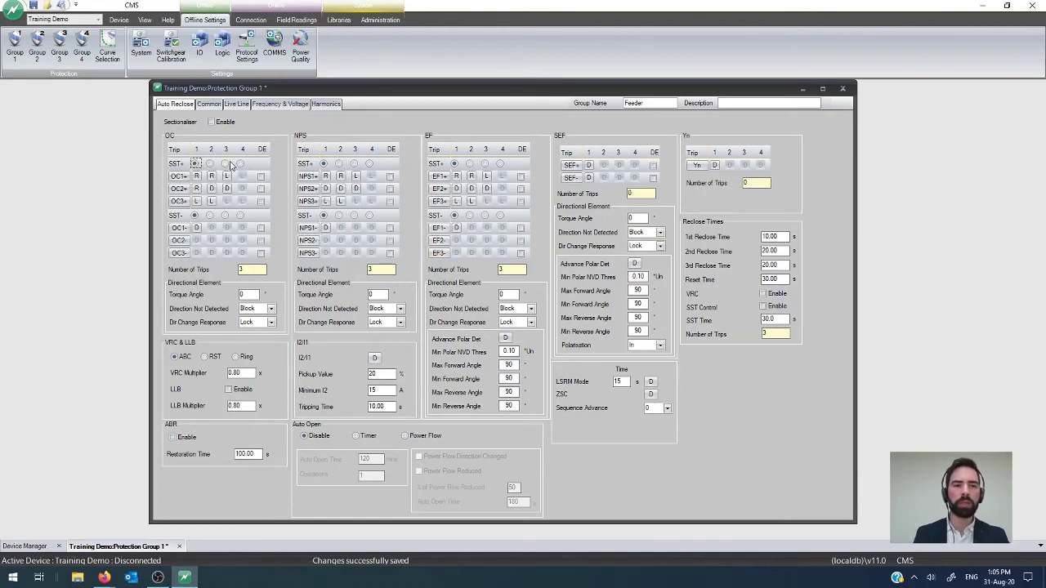
click(211, 164)
click(196, 163)
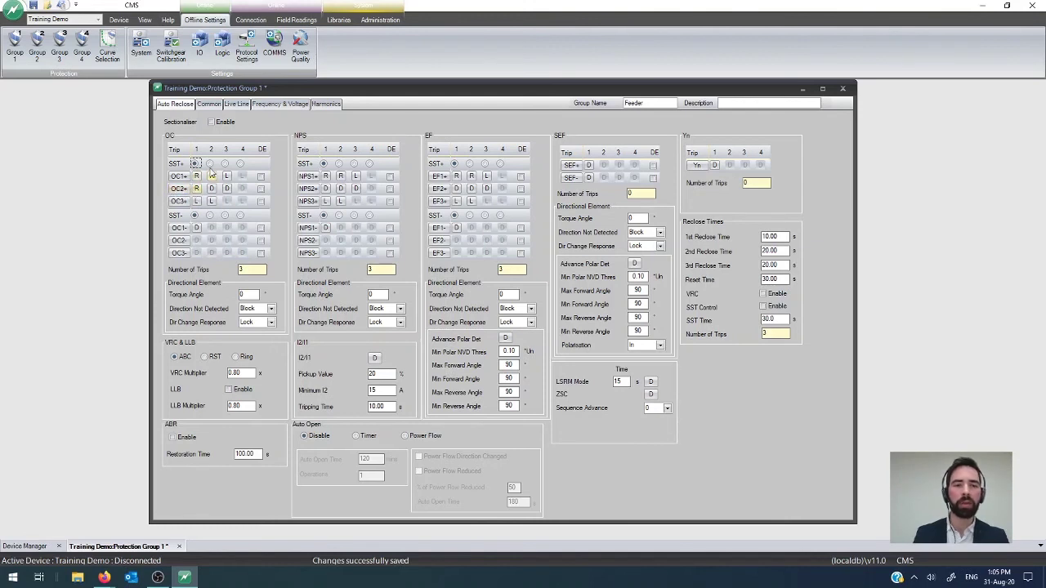
Move the OC single-shot trip (SST+) to trip 2, with OC1+ reclosing on trip 2
click(211, 171)
click(212, 164)
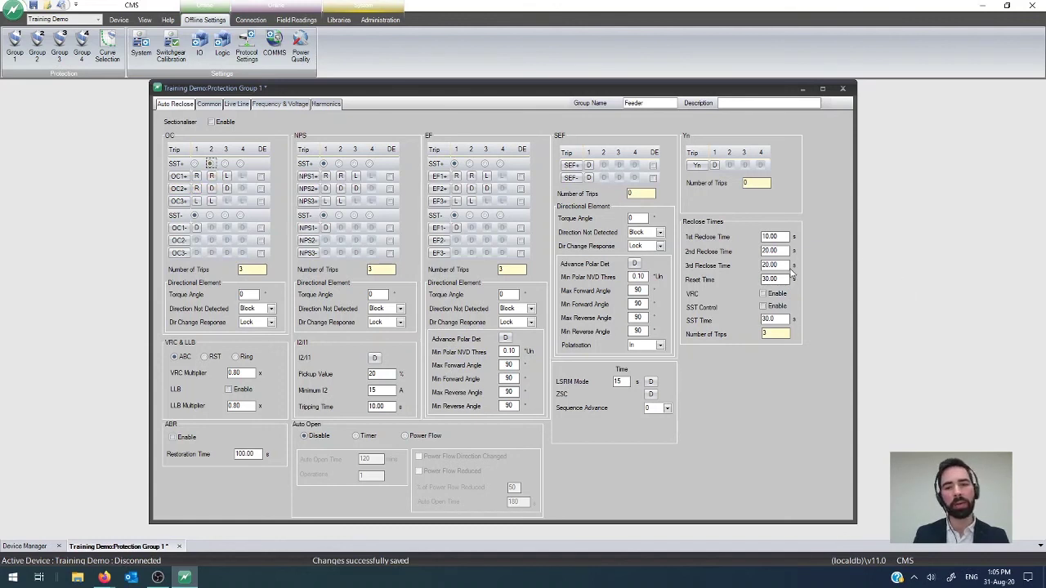
click(210, 177)
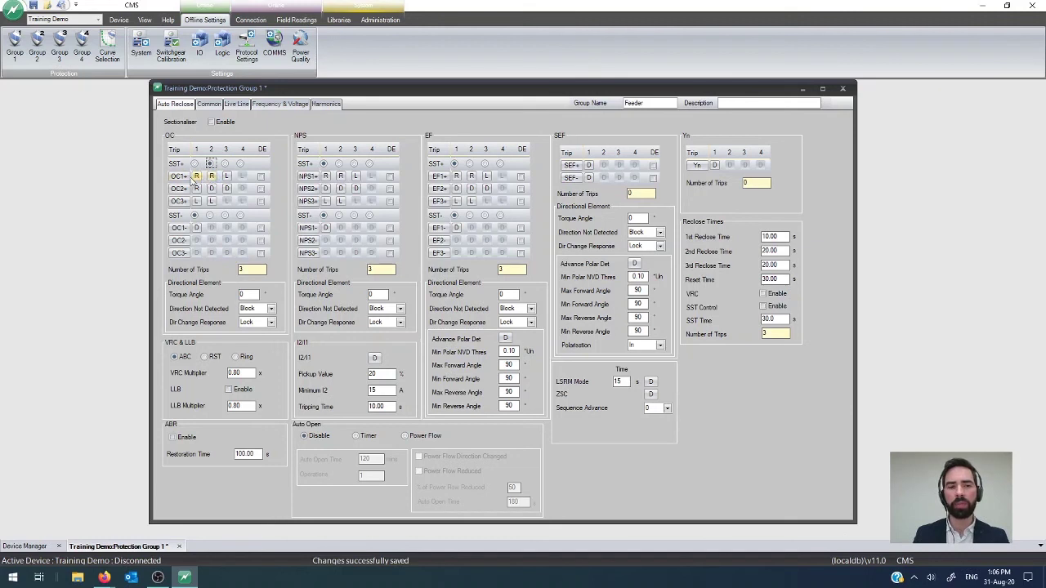